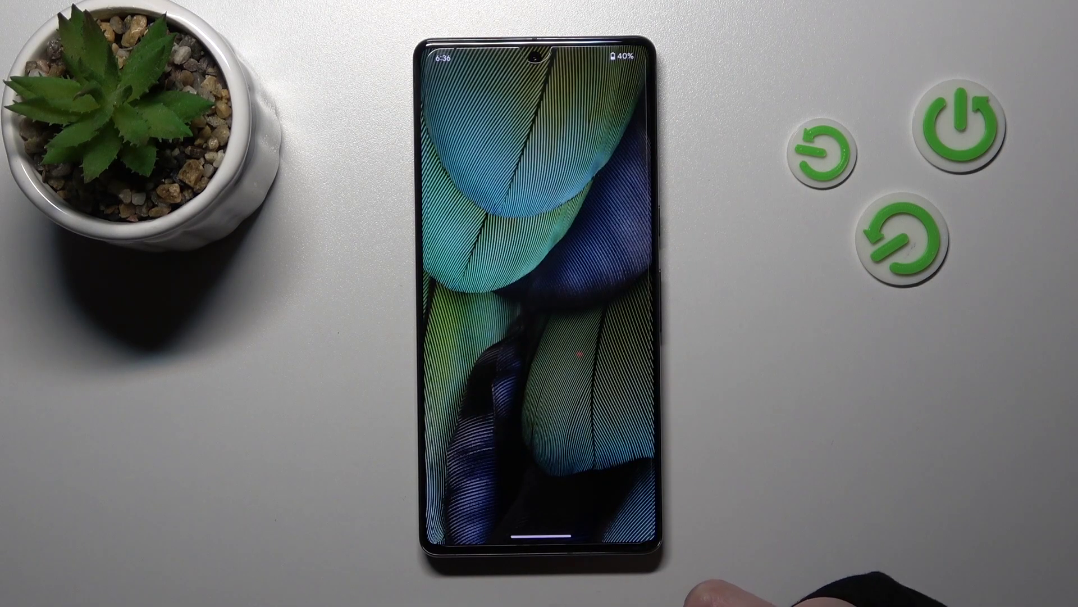
Launch Settings and go to the System page, checking that Developer options is absent.
{"action": "left_click", "coordinate": [568, 366]}
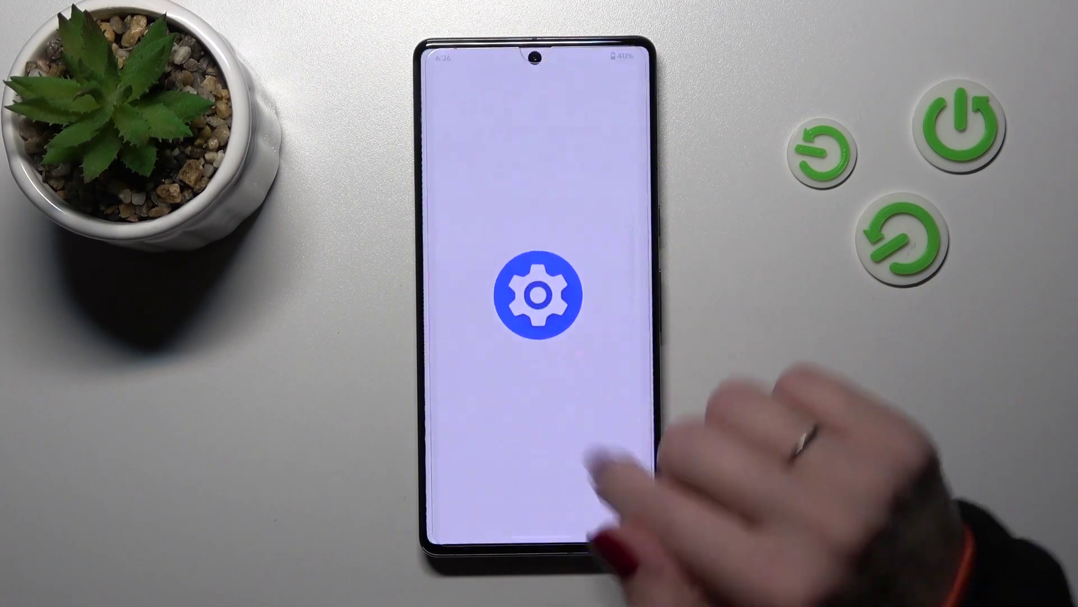
{"action": "scroll", "coordinate": [530, 459], "scroll_direction": "down", "scroll_amount": 10}
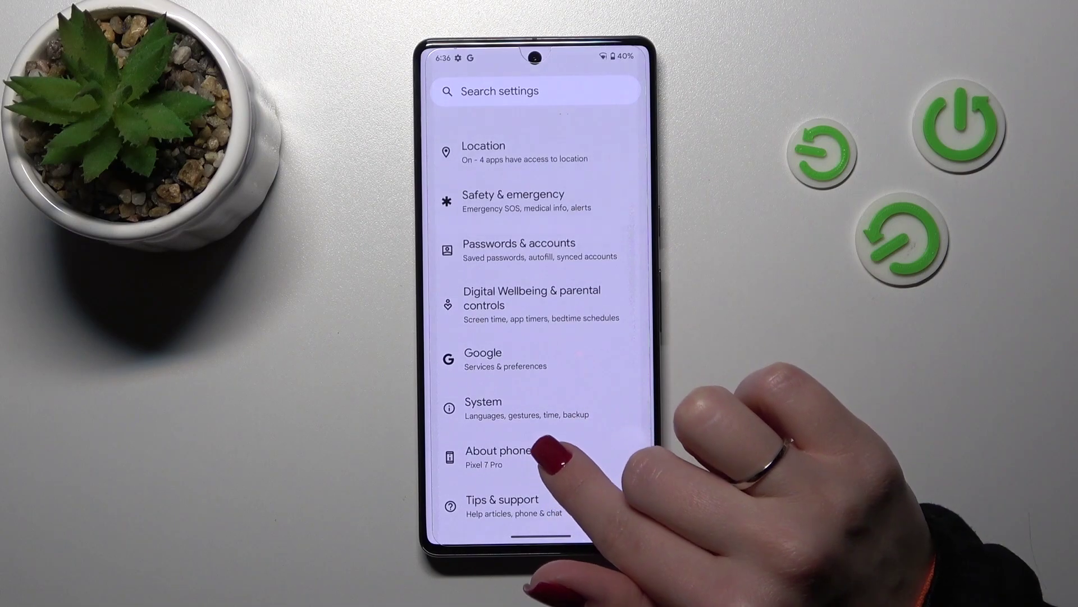
{"action": "left_click", "coordinate": [483, 402]}
{"action": "scroll", "coordinate": [578, 422], "scroll_direction": "down", "scroll_amount": 2}
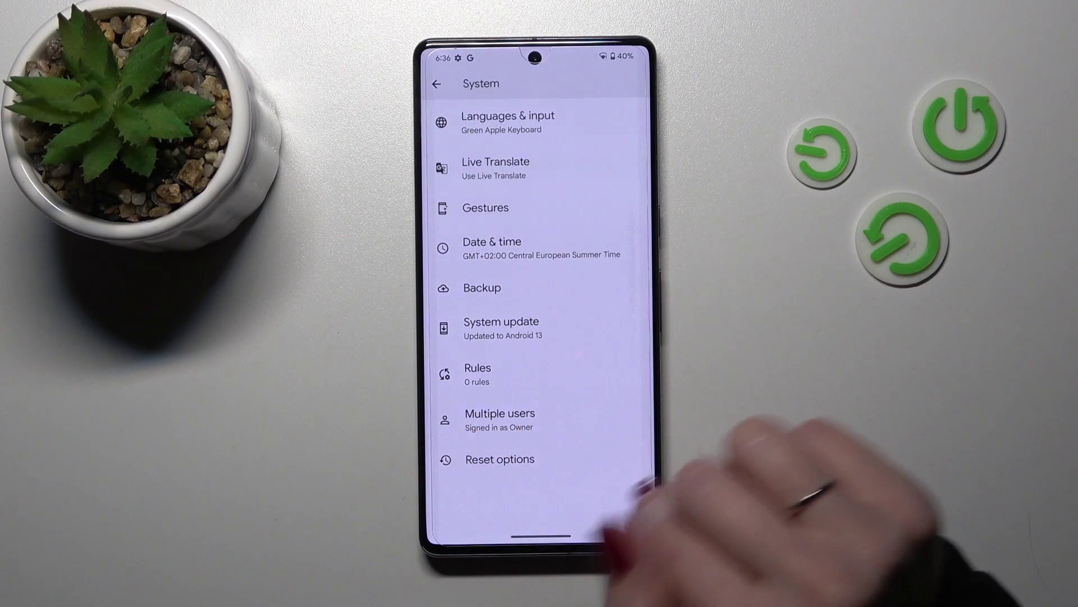